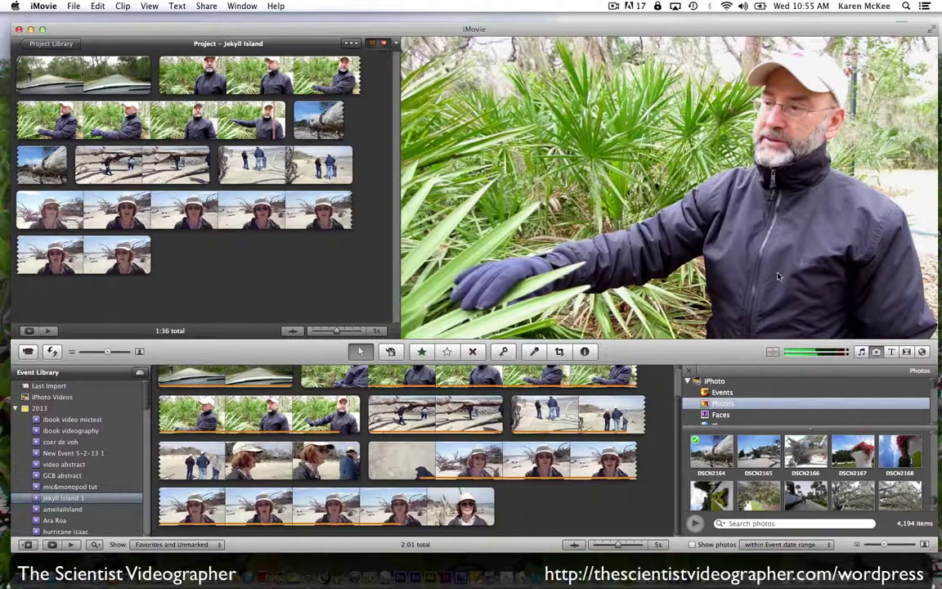
Step: Switch the browser from Photos to Titles to show styles like Centered and Lower Third
{"action": "left_click", "coordinate": [892, 352]}
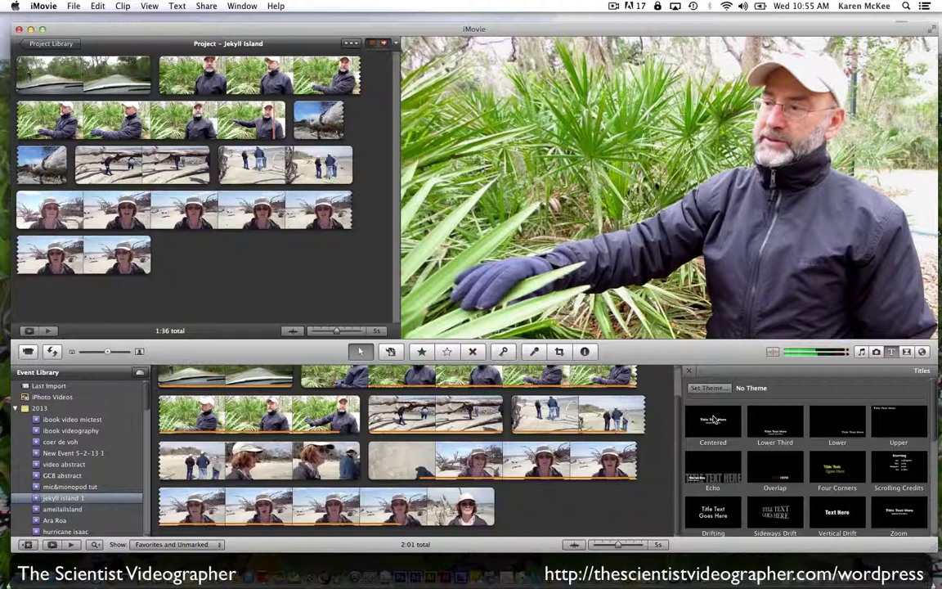
Step: Place a Centered title over the first road clip and type 'Jekyll Island' as its text
{"action": "left_click_drag", "start_coordinate": [713, 420], "coordinate": [85, 74]}
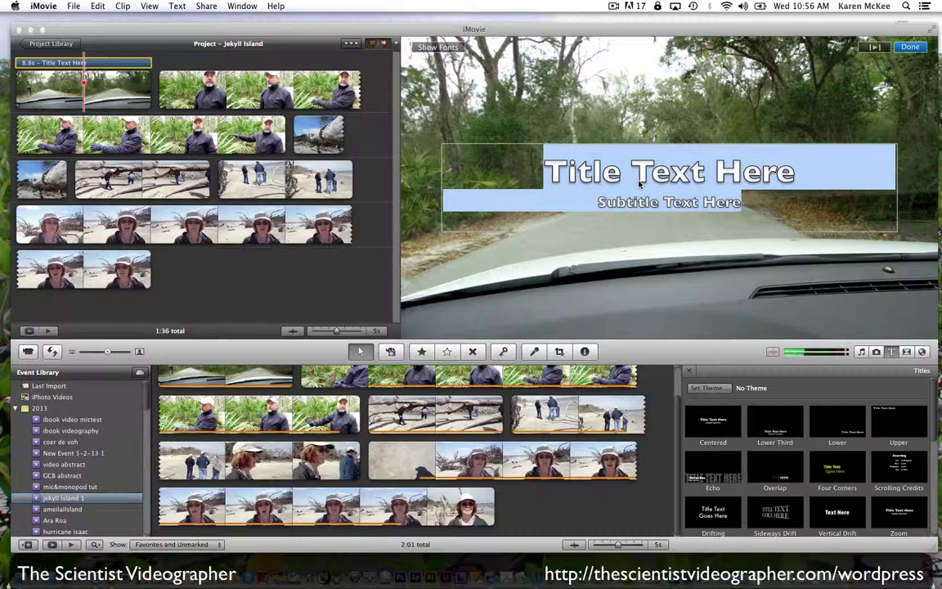
{"action": "type", "text": "Jei"}
{"action": "key", "text": "BackSpace"}
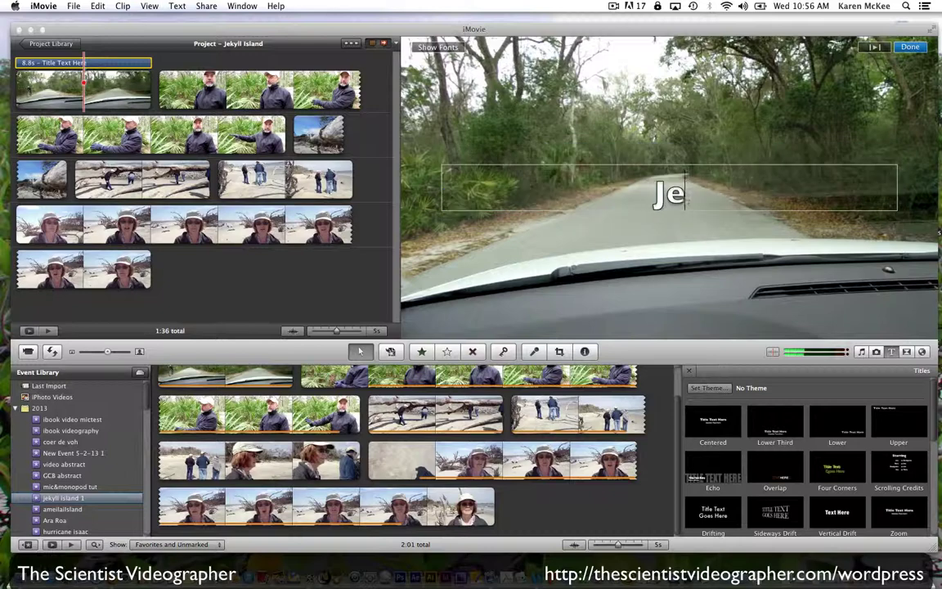
{"action": "type", "text": "kyll Is"}
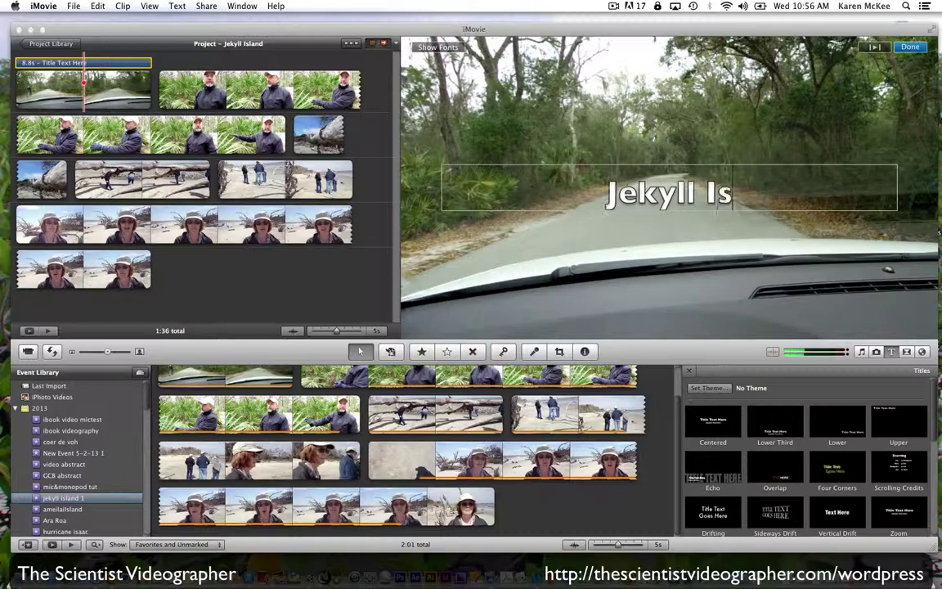
{"action": "type", "text": "land"}
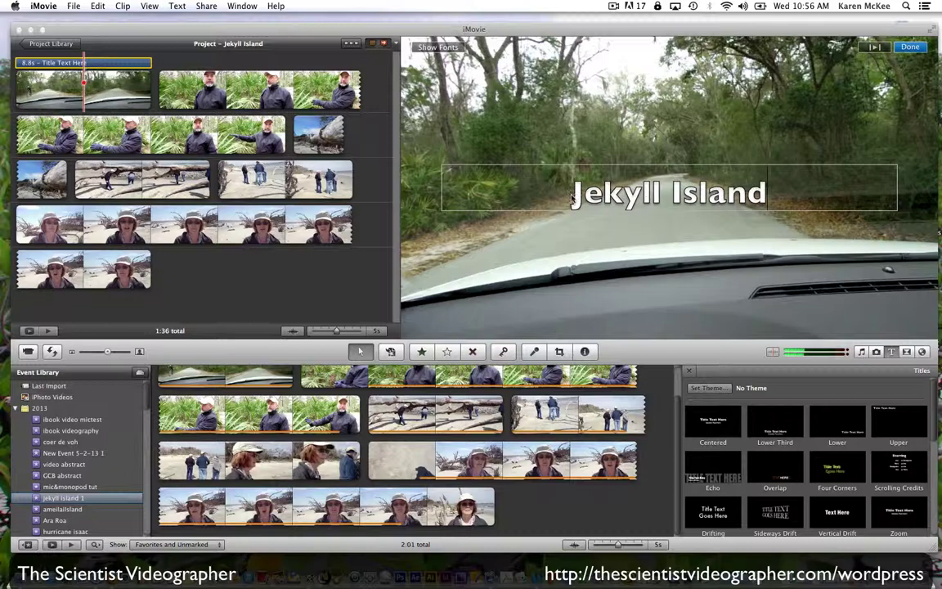
{"action": "key", "text": "super+a"}
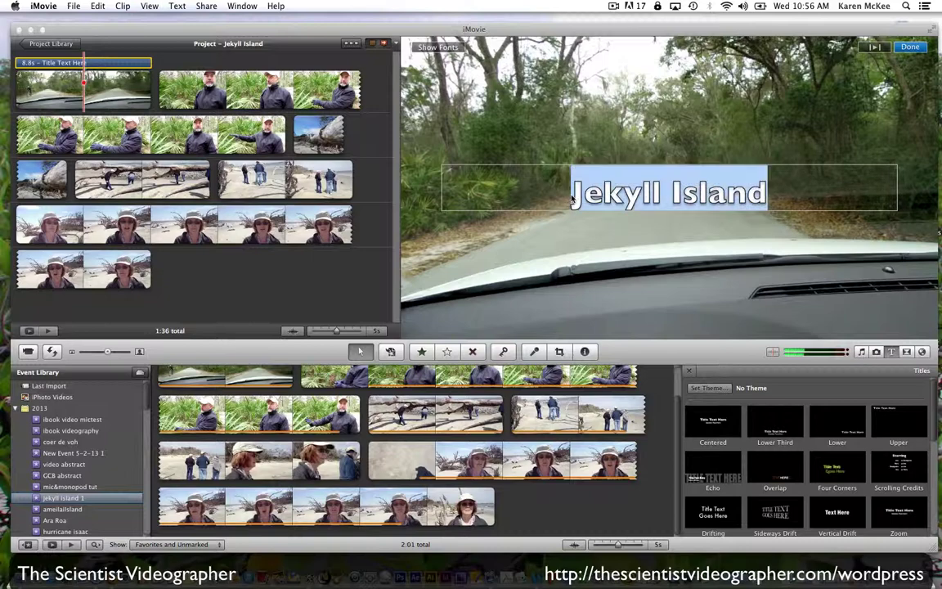
Step: Format the Jekyll Island title text as Garamond, size 72, coloured red
{"action": "left_click", "coordinate": [439, 47]}
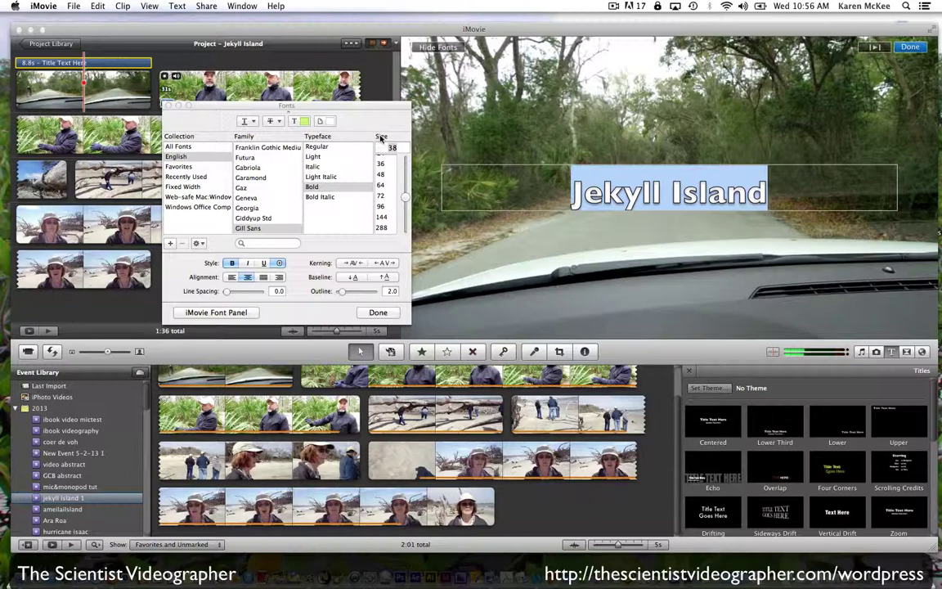
{"action": "left_click", "coordinate": [251, 178]}
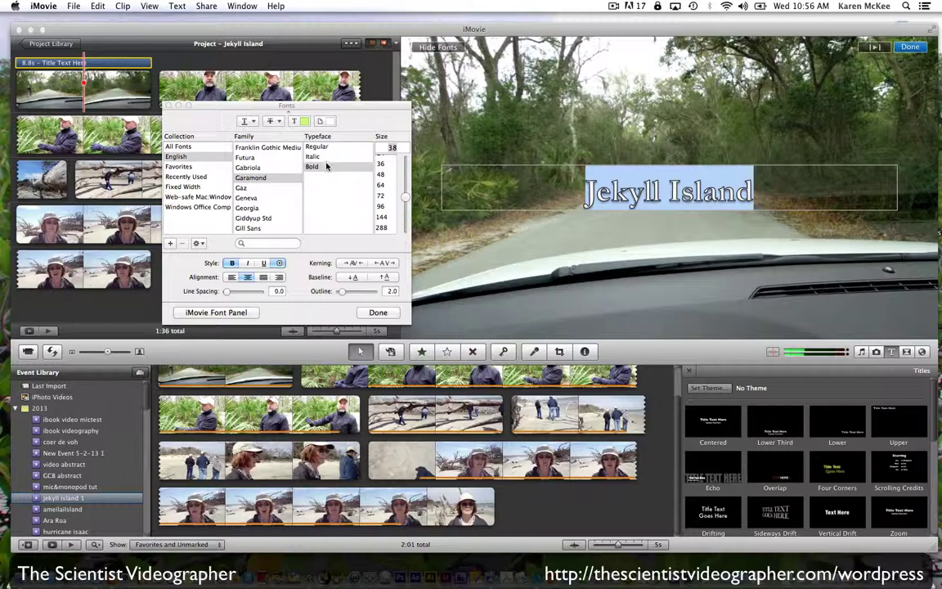
{"action": "left_click", "coordinate": [381, 197]}
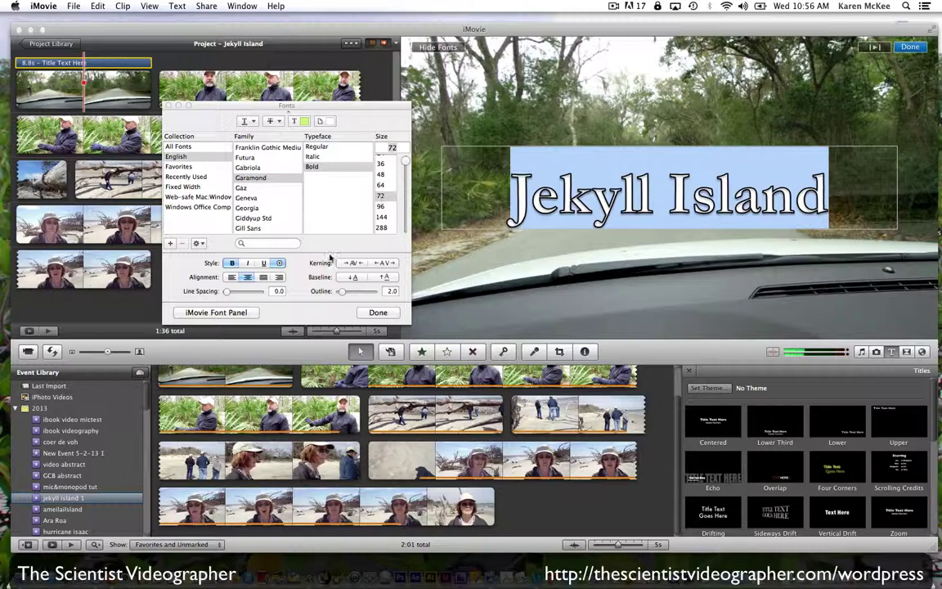
{"action": "left_click", "coordinate": [304, 122]}
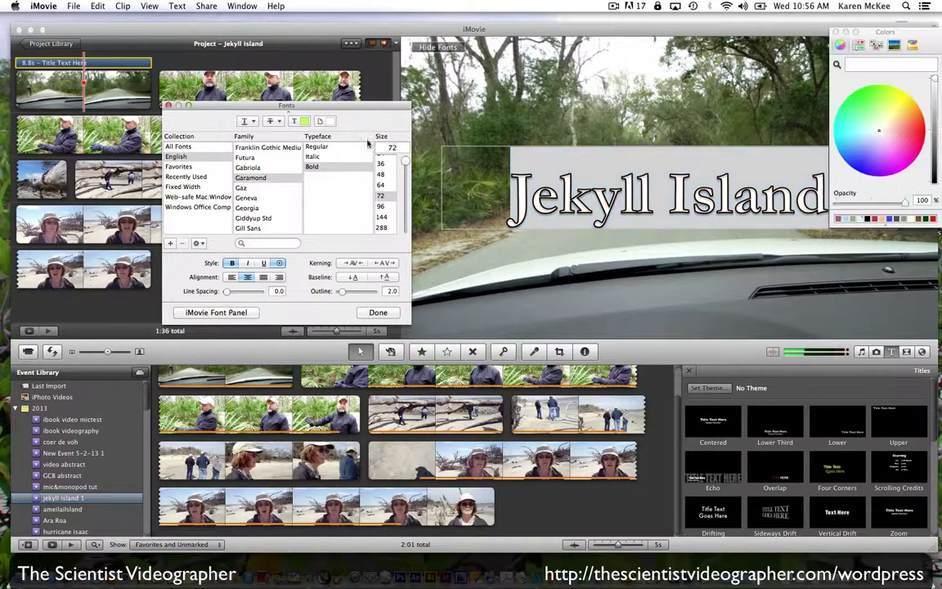
{"action": "left_click", "coordinate": [873, 220]}
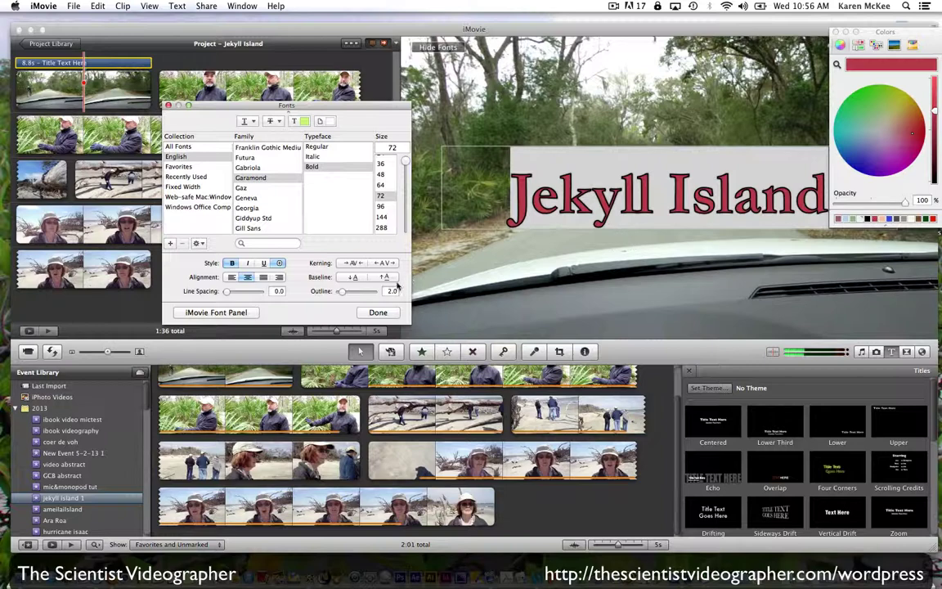
{"action": "left_click", "coordinate": [377, 312]}
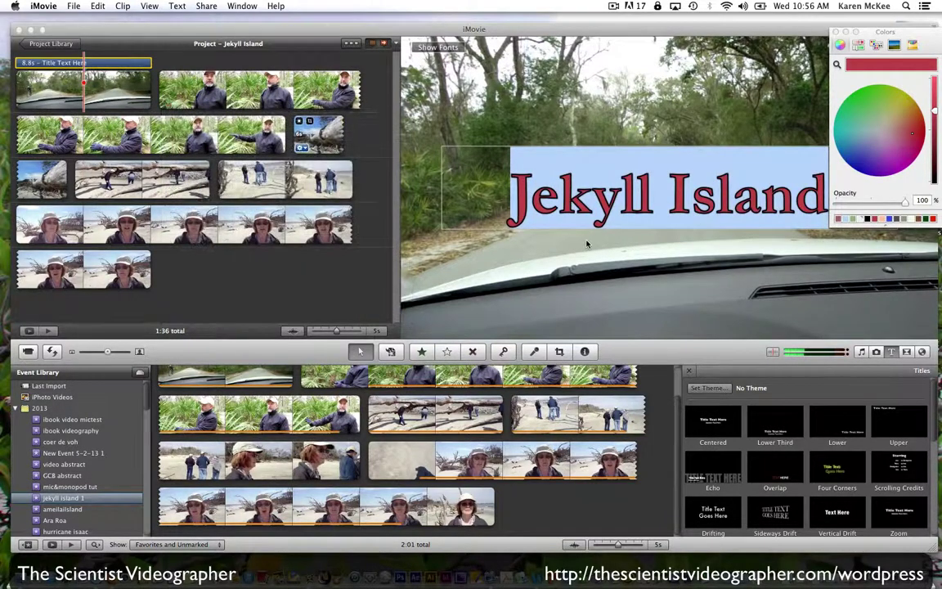
Step: Leave title editing and play the opening clip to preview the red title
{"action": "left_click", "coordinate": [683, 243]}
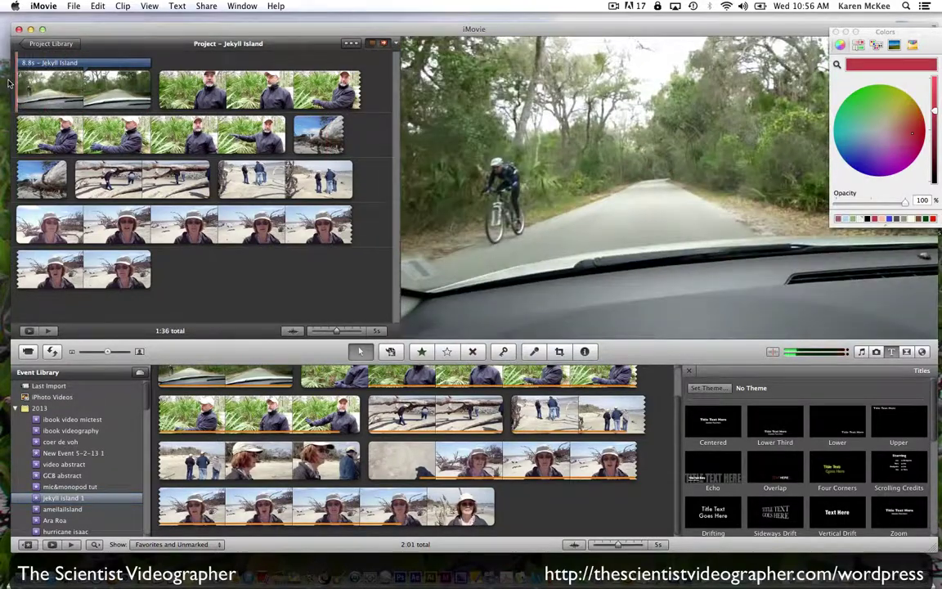
{"action": "key", "text": "space"}
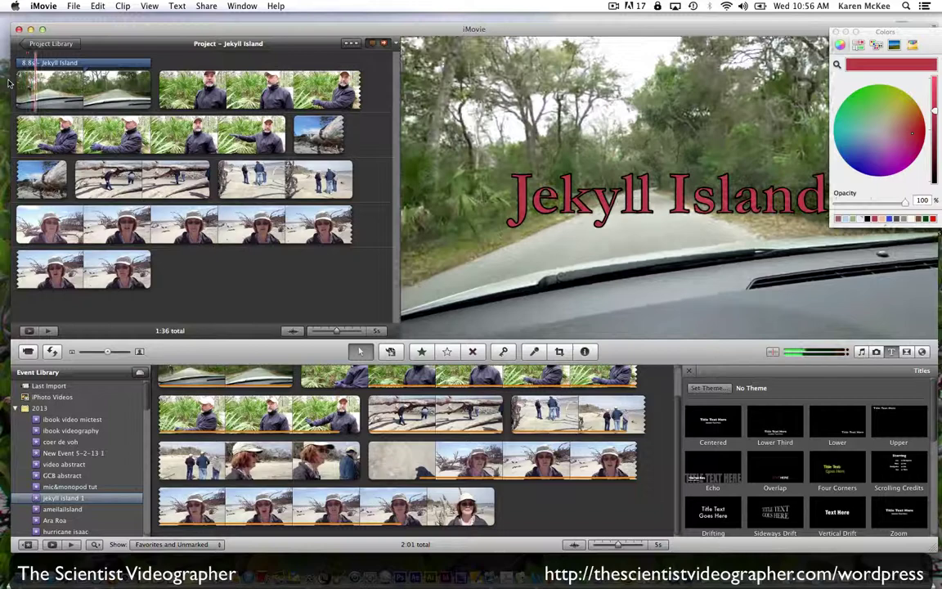
Step: Change the Jekyll Island title's duration from 8.8s to 6 seconds in its settings
{"action": "double_click", "coordinate": [121, 63]}
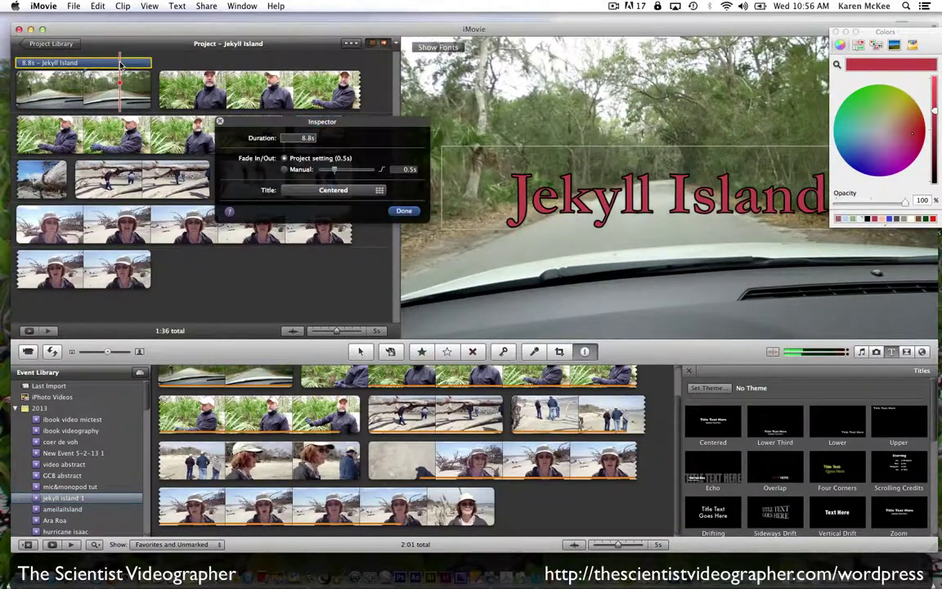
{"action": "left_click_drag", "start_coordinate": [259, 123], "coordinate": [358, 94]}
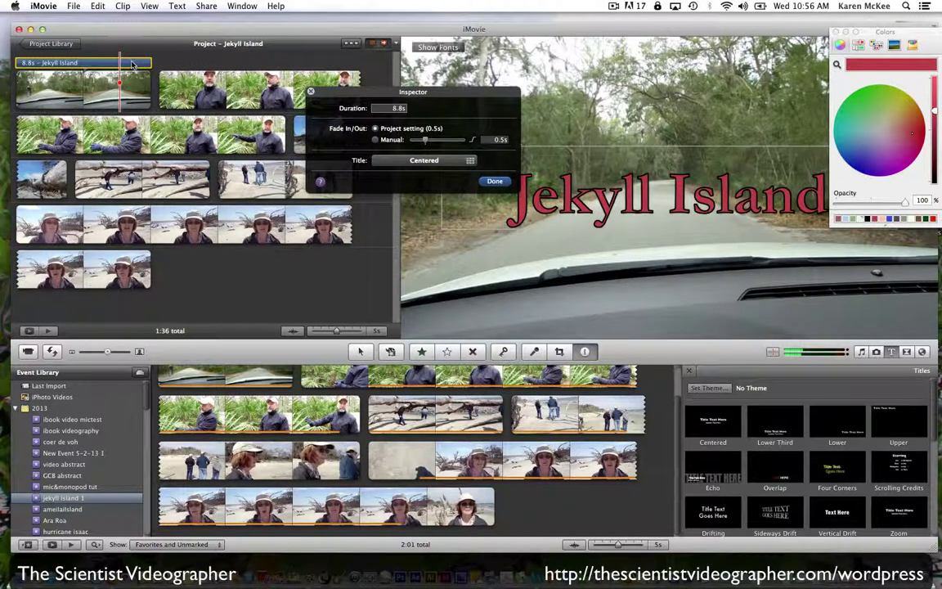
{"action": "left_click", "coordinate": [398, 109]}
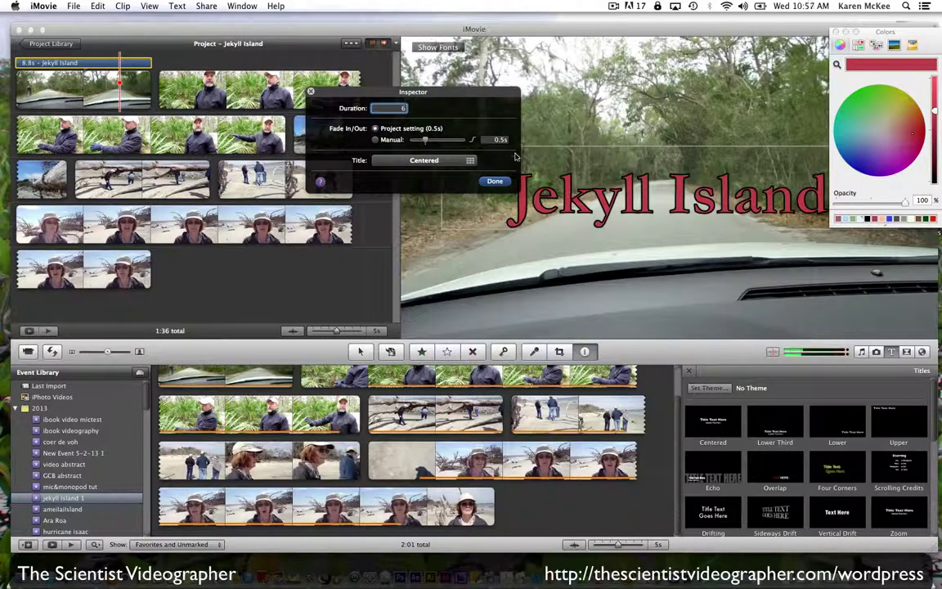
{"action": "type", "text": "6"}
{"action": "left_click", "coordinate": [493, 182]}
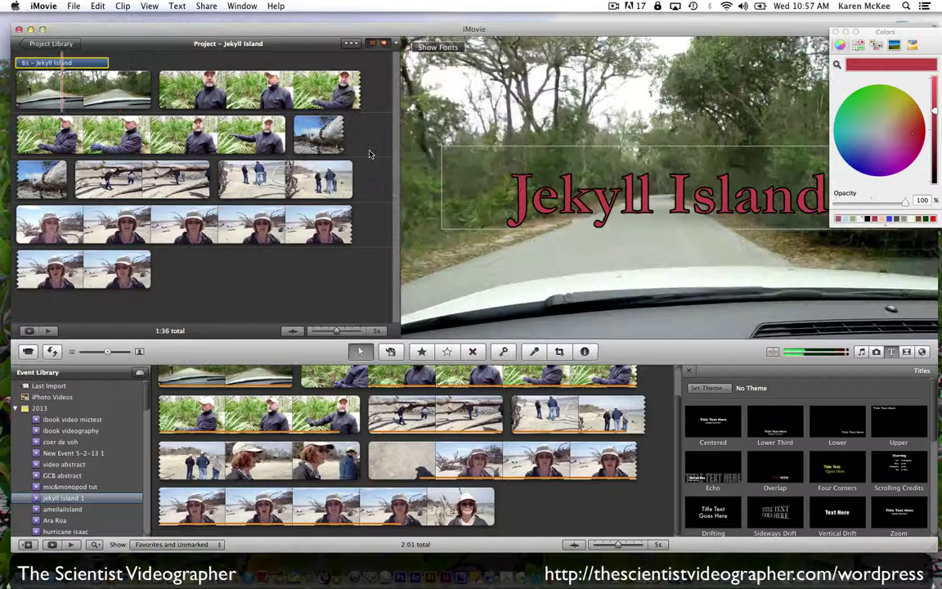
Step: Start the title later and stretch it into the palm-scene clip, 9.4 seconds total, then preview
{"action": "left_click_drag", "start_coordinate": [95, 65], "coordinate": [105, 67]}
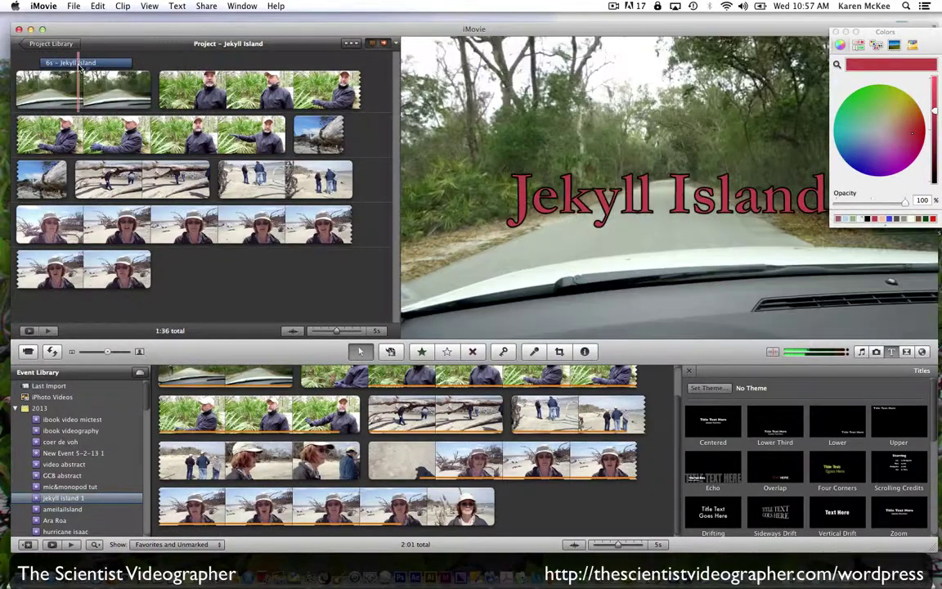
{"action": "left_click", "coordinate": [124, 69]}
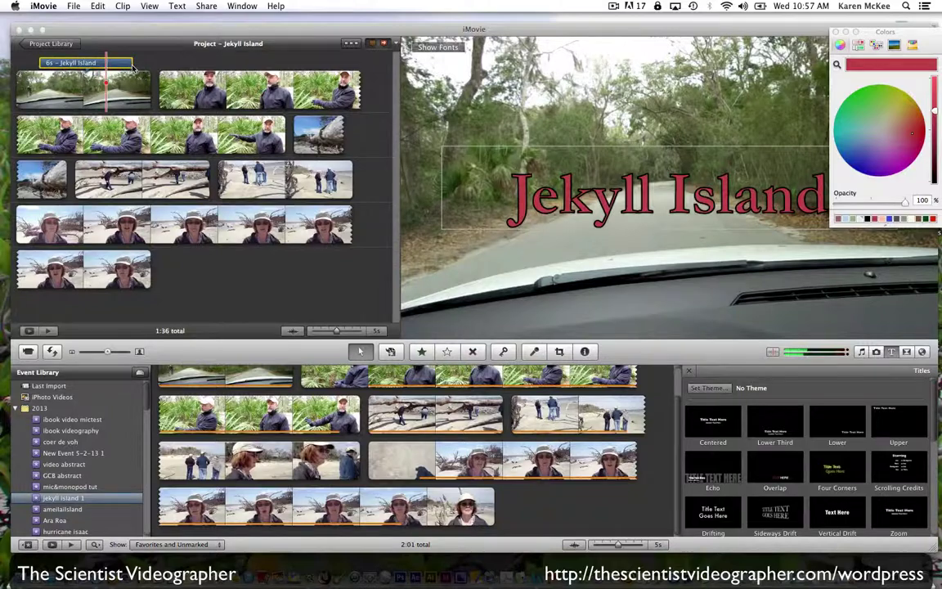
{"action": "left_click_drag", "start_coordinate": [133, 69], "coordinate": [190, 69]}
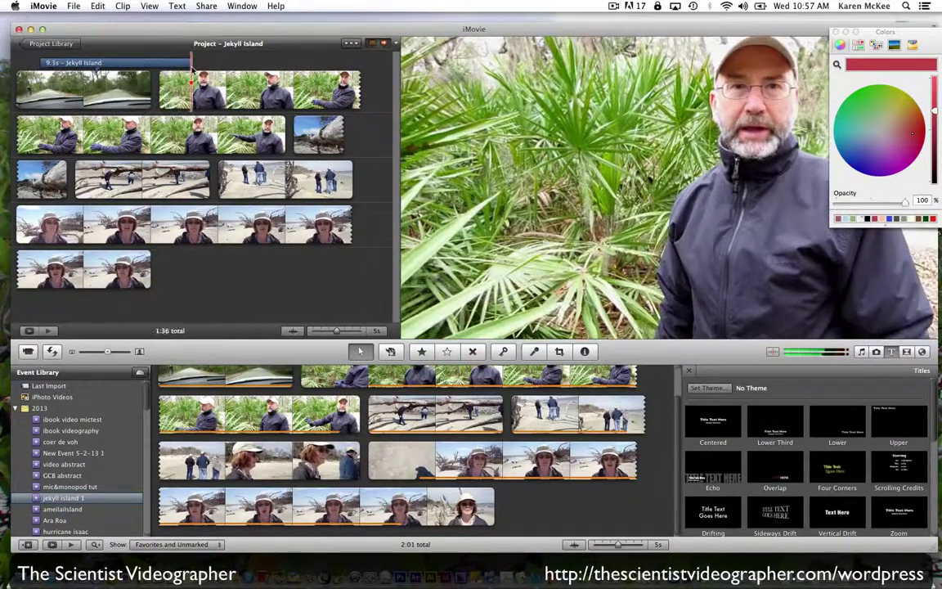
{"action": "left_click", "coordinate": [154, 63]}
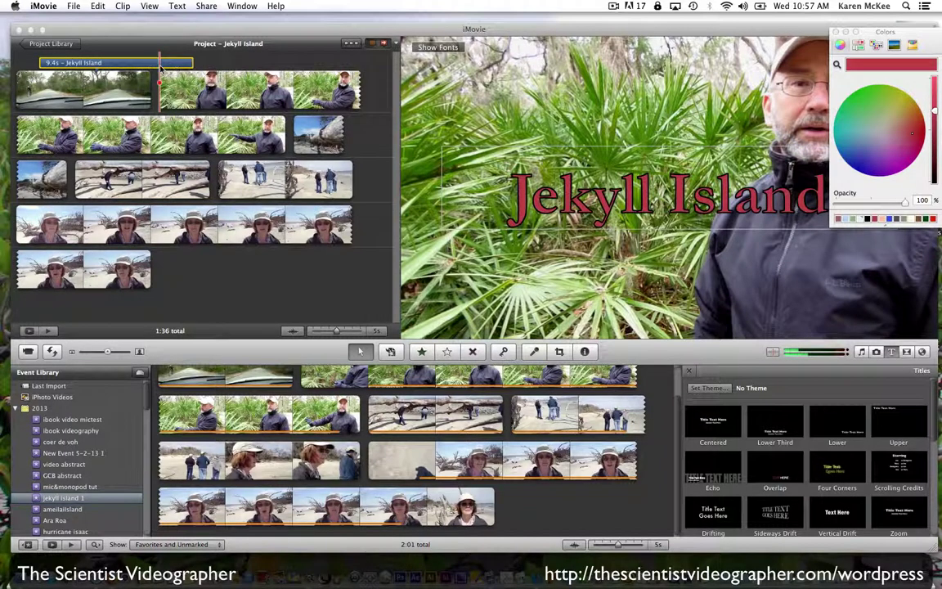
{"action": "key", "text": "space"}
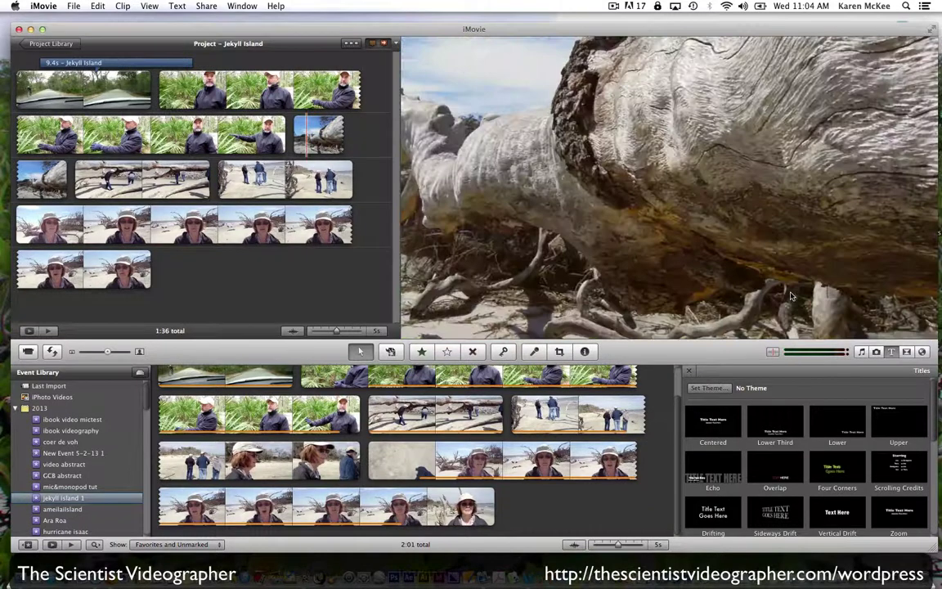
Step: Insert a 0.5-second Cross Dissolve between the road and palm-scene clips and preview it
{"action": "left_click", "coordinate": [906, 352]}
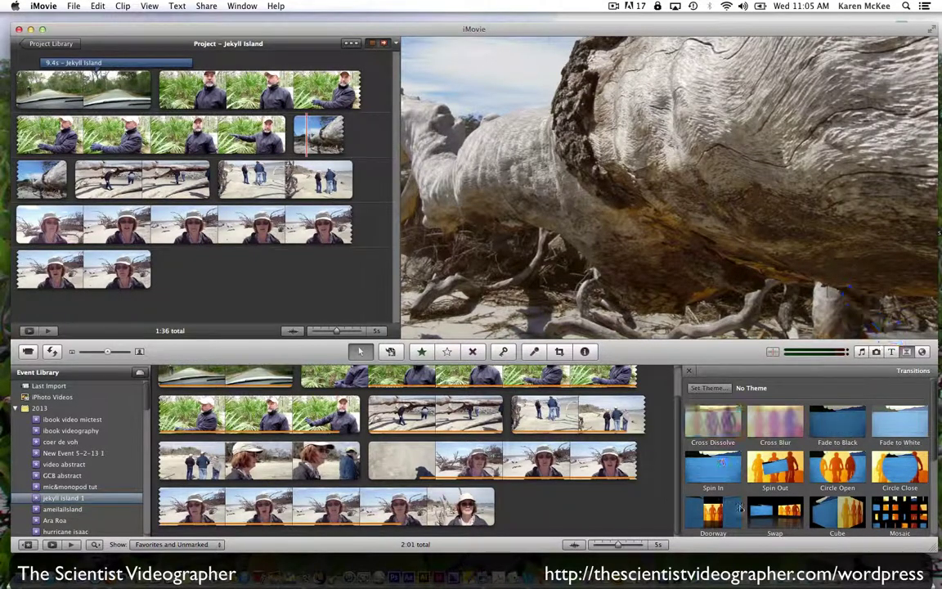
{"action": "left_click_drag", "start_coordinate": [849, 442], "coordinate": [327, 228]}
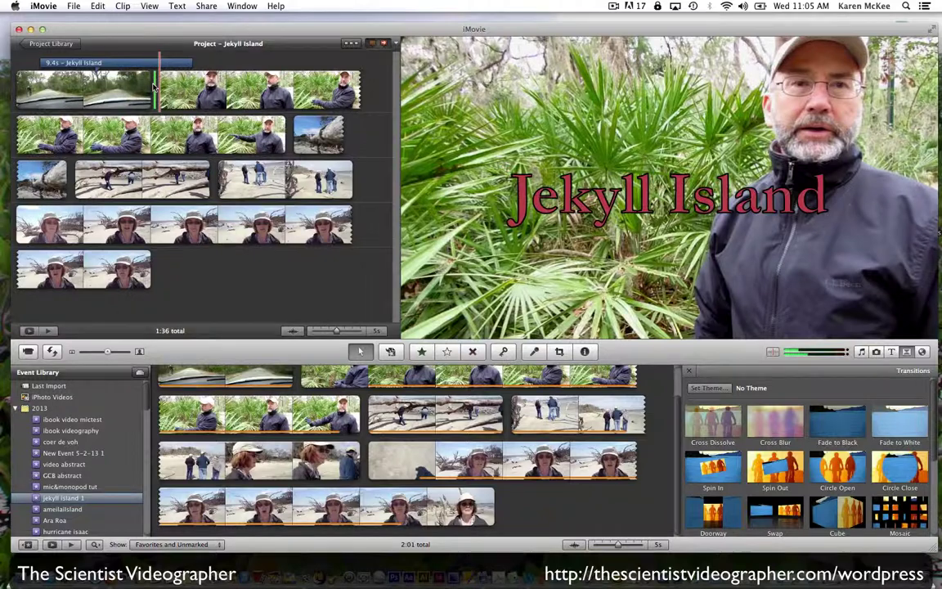
{"action": "left_click_drag", "start_coordinate": [153, 85], "coordinate": [153, 86]}
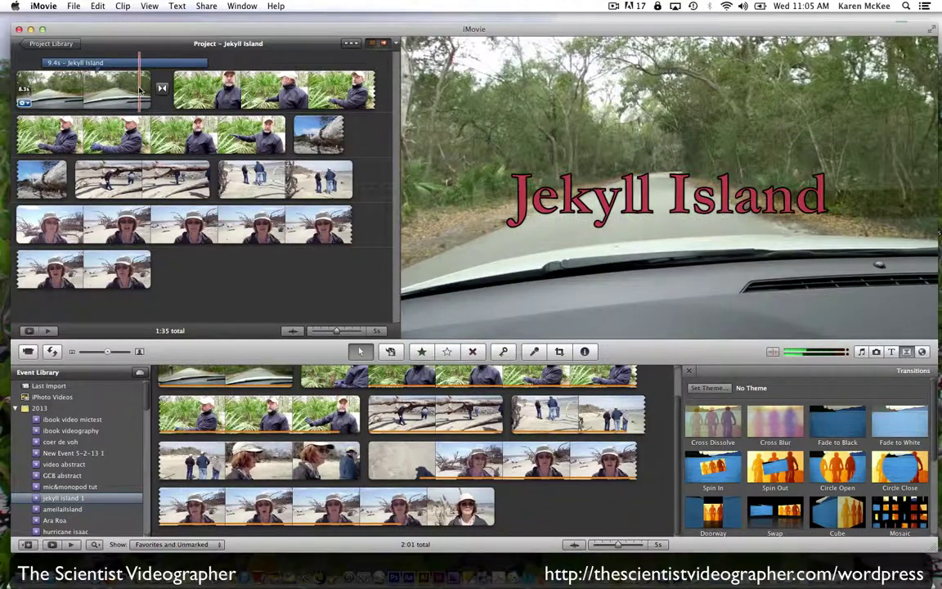
{"action": "key", "text": "space"}
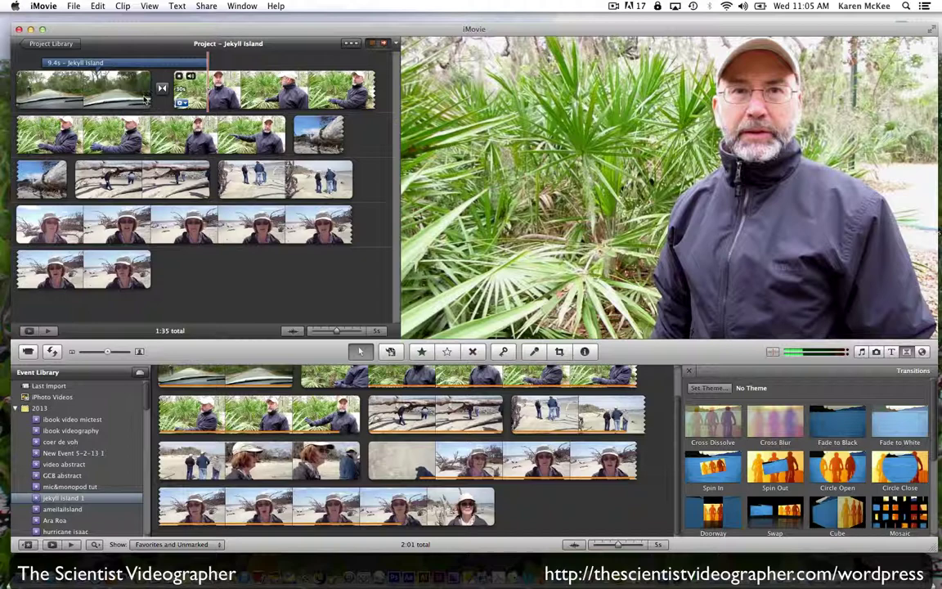
{"action": "double_click", "coordinate": [162, 87]}
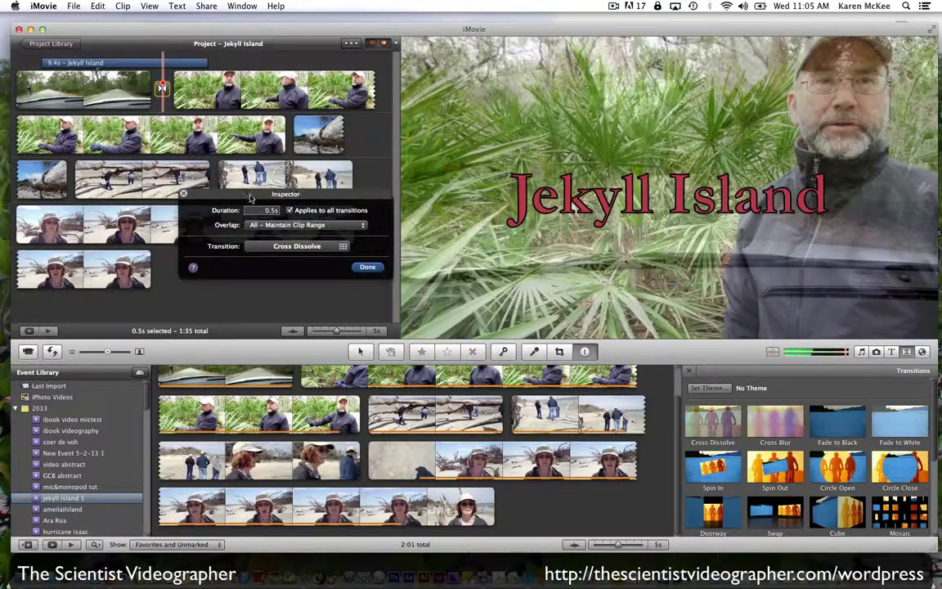
{"action": "left_click_drag", "start_coordinate": [246, 199], "coordinate": [452, 74]}
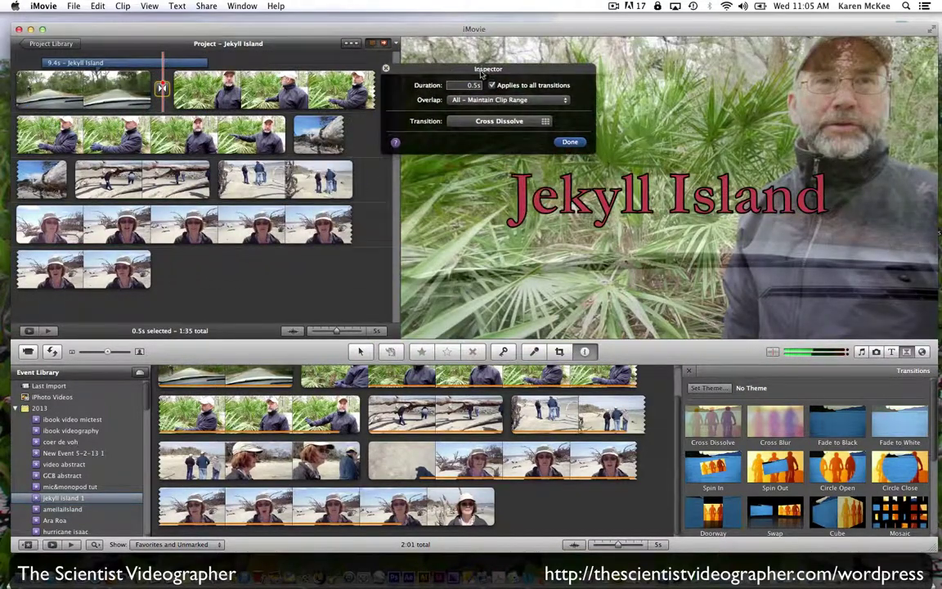
{"action": "left_click", "coordinate": [477, 88]}
{"action": "left_click_drag", "start_coordinate": [550, 71], "coordinate": [375, 78]}
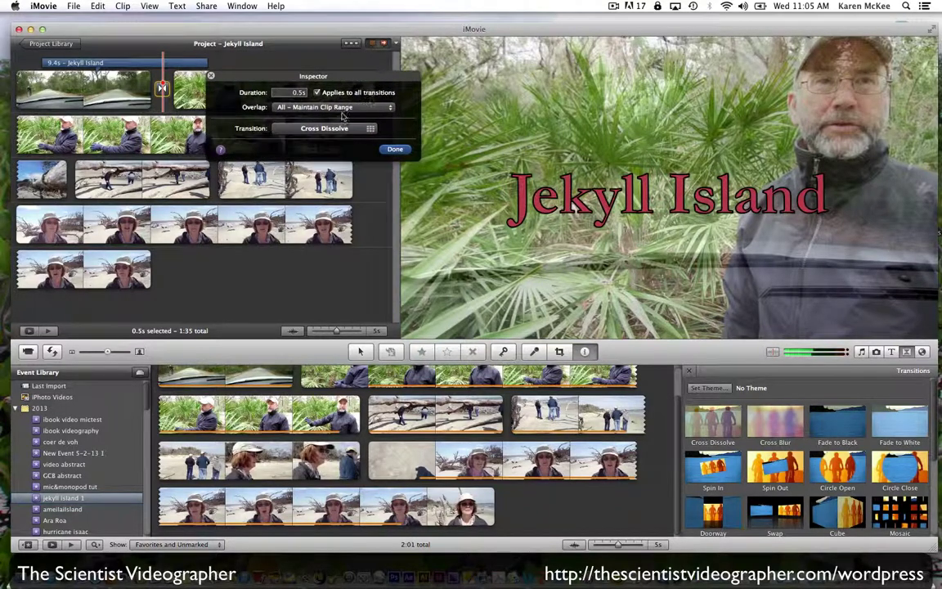
{"action": "left_click", "coordinate": [321, 129]}
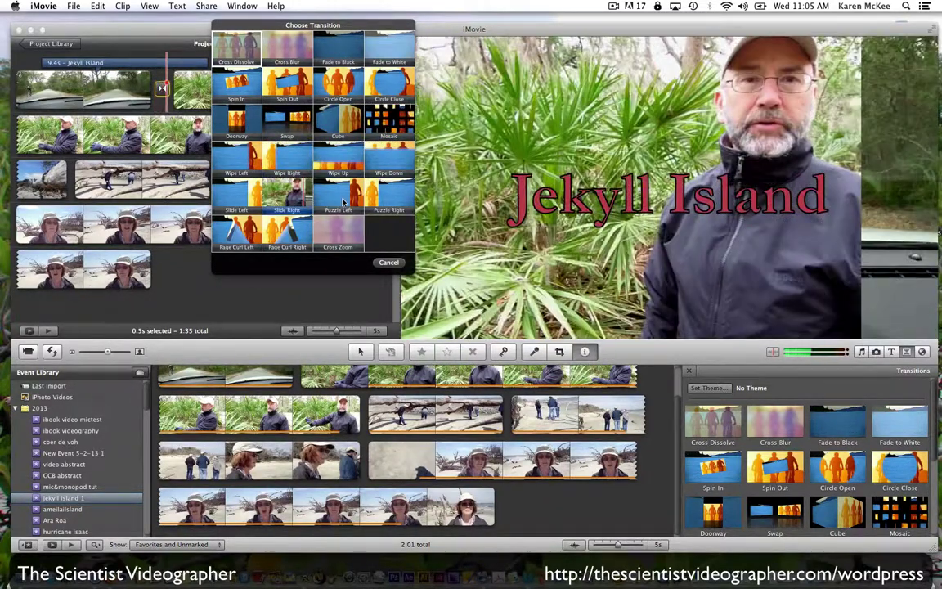
{"action": "left_click", "coordinate": [389, 264]}
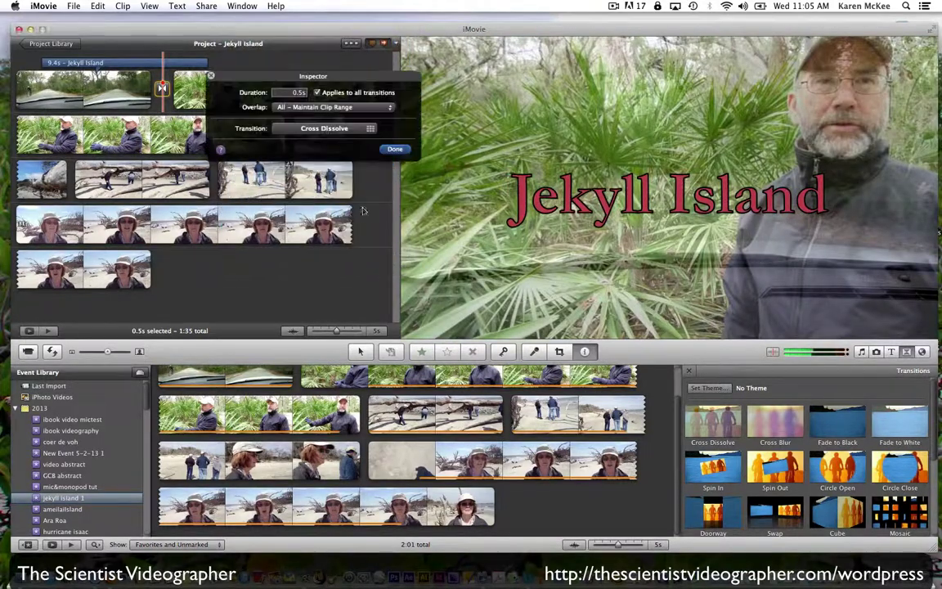
{"action": "left_click", "coordinate": [395, 149]}
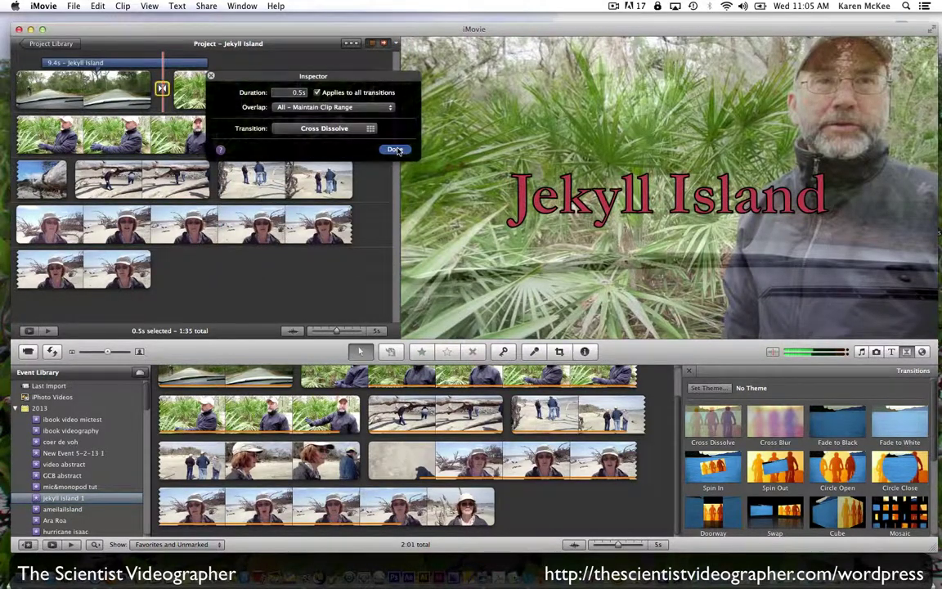